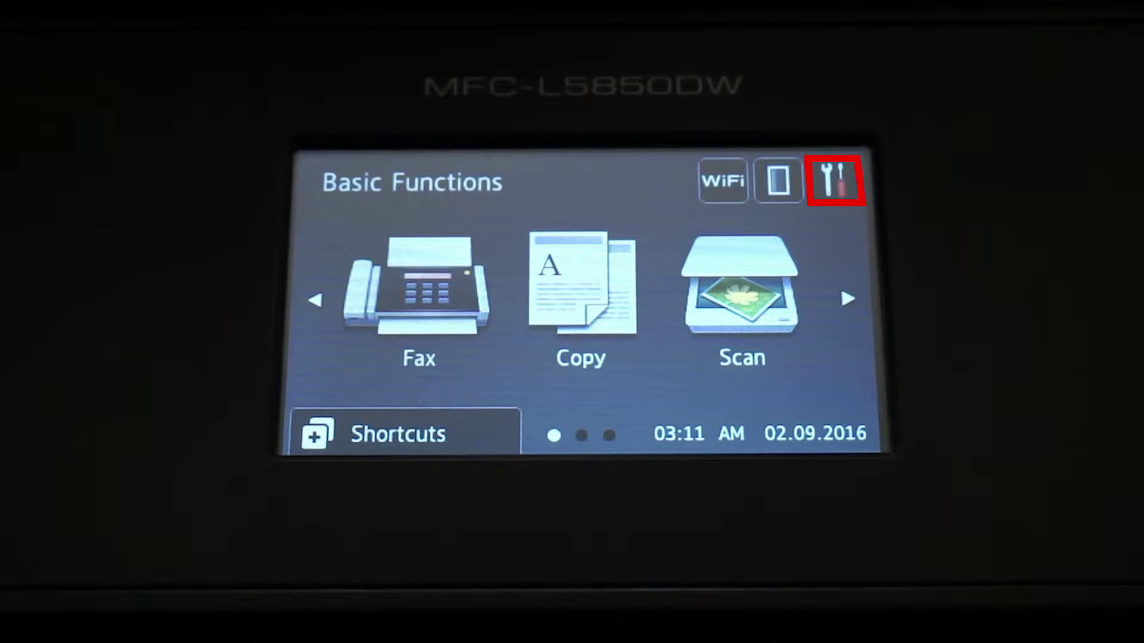
Step: Print the Network Configuration report from All Settings > Print Reports on the touchscreen
left_click(833, 179)
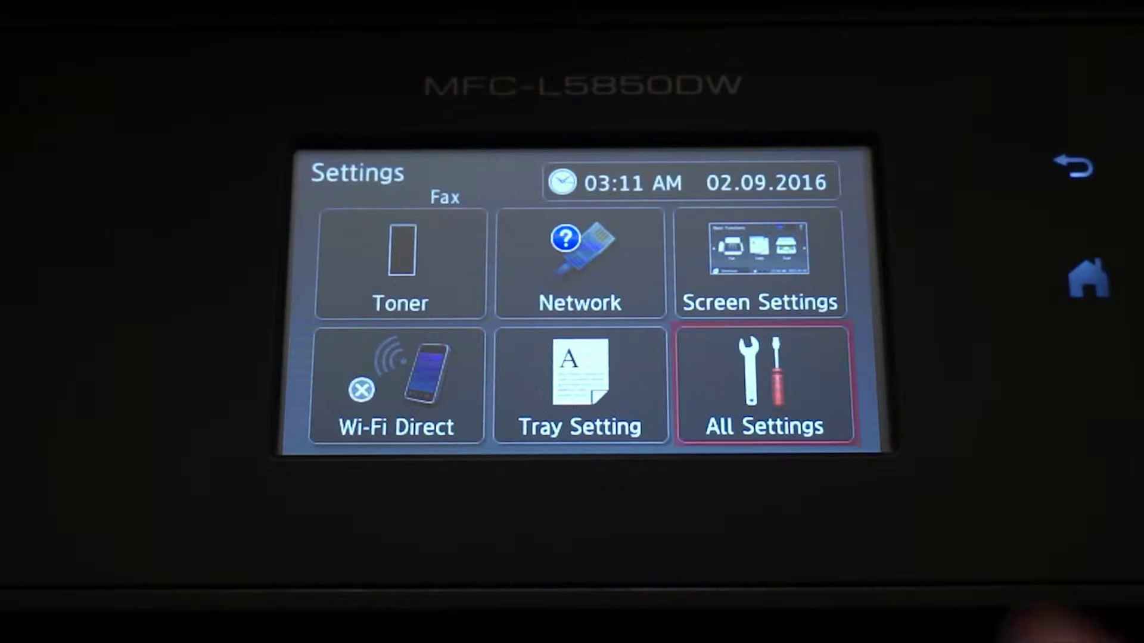
left_click(764, 384)
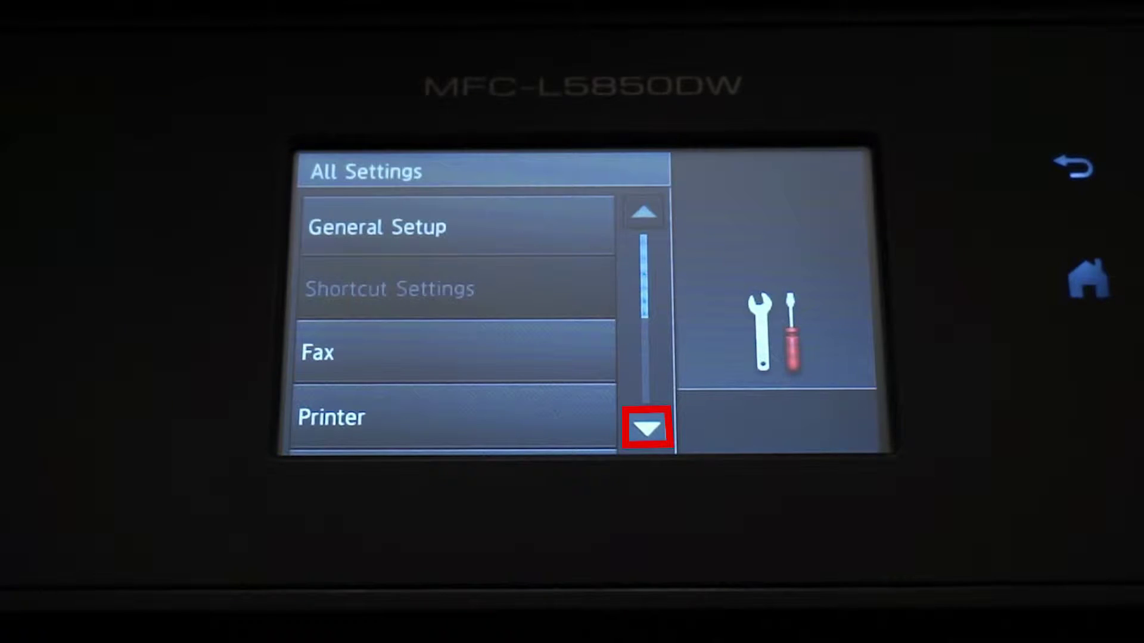
left_click(647, 429)
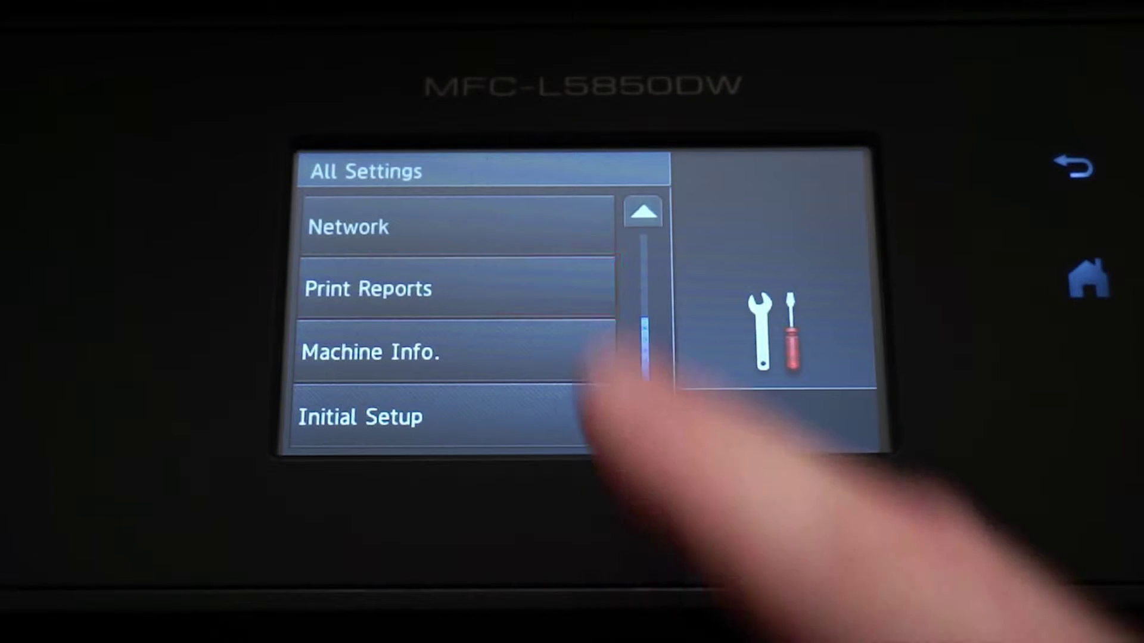
left_click(501, 288)
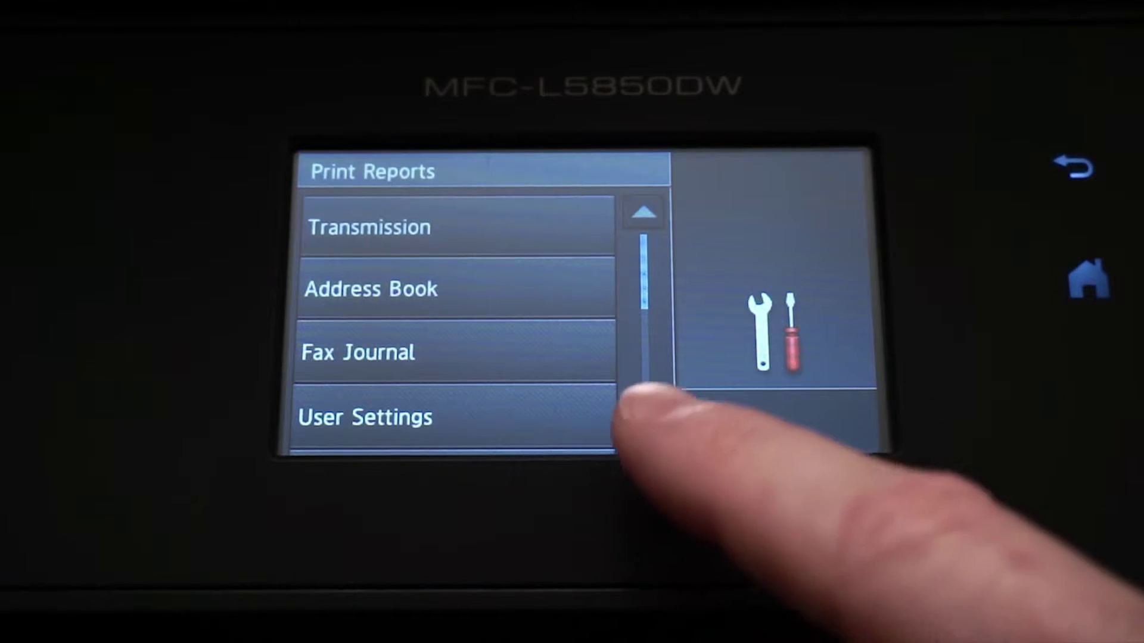
left_click(646, 429)
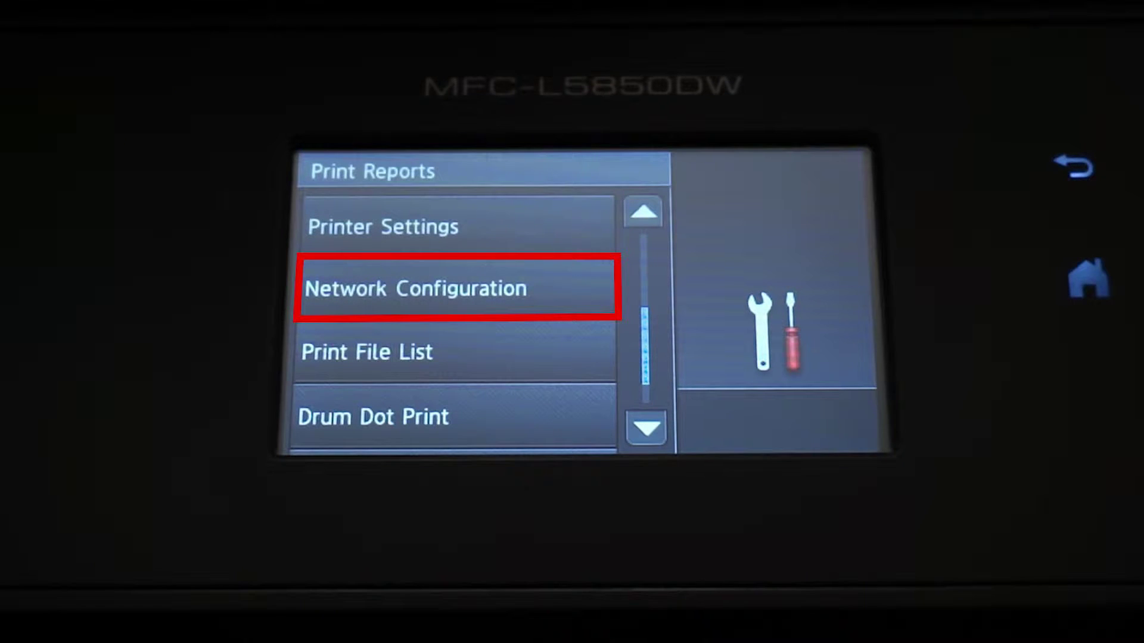
left_click(518, 288)
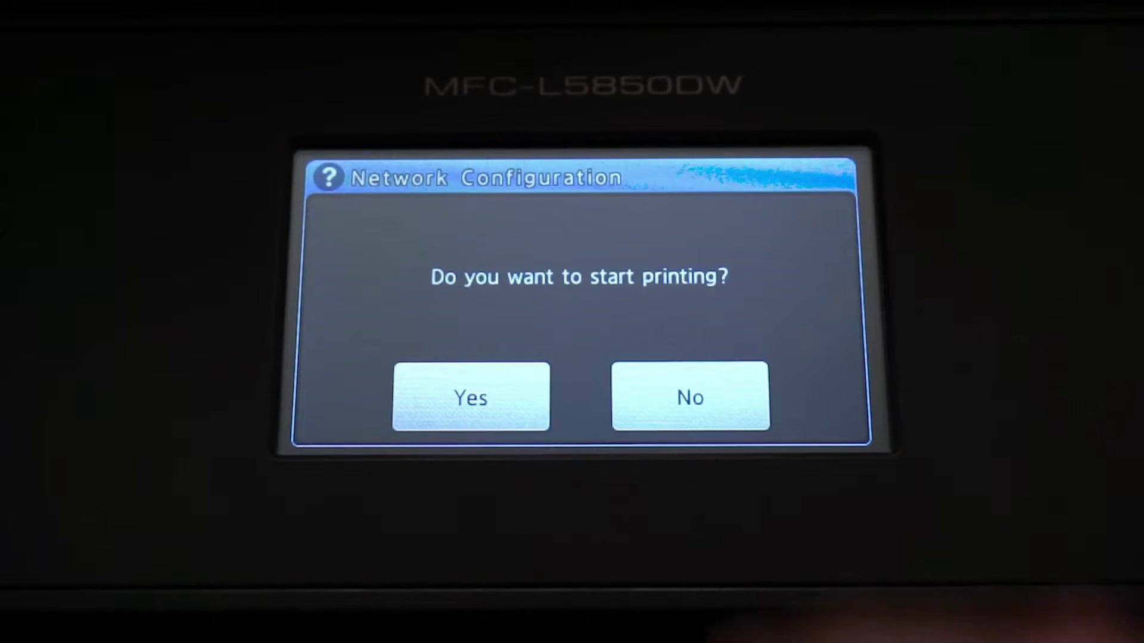
left_click(470, 398)
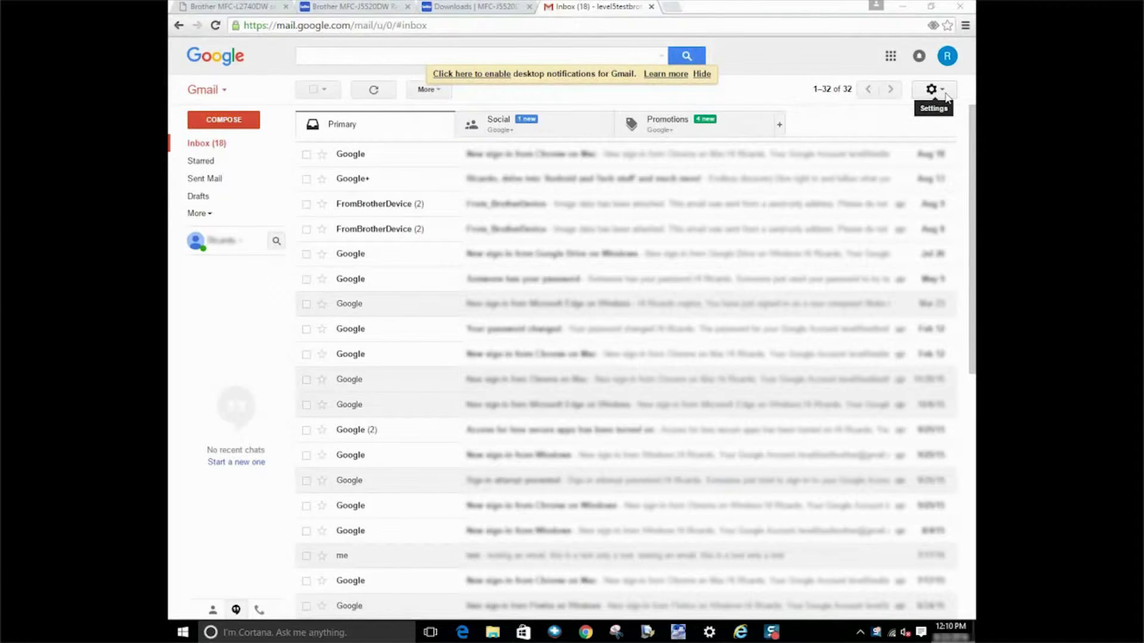
Step: Open Gmail's Forwarding and POP/IMAP settings and its mail client configuration instructions
left_click(931, 90)
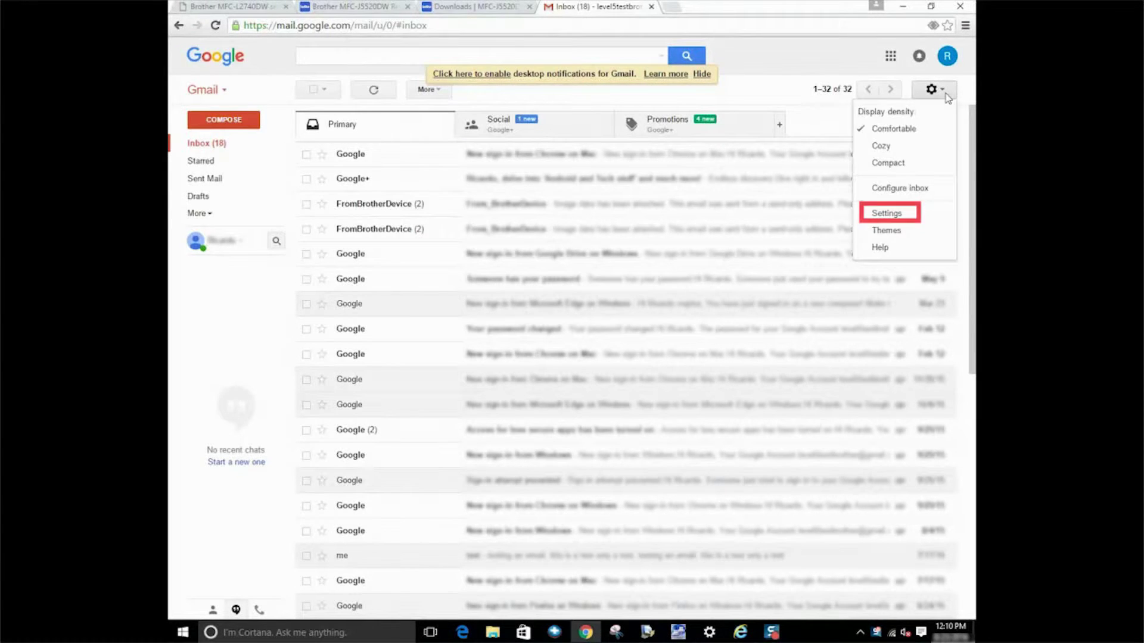
left_click(912, 215)
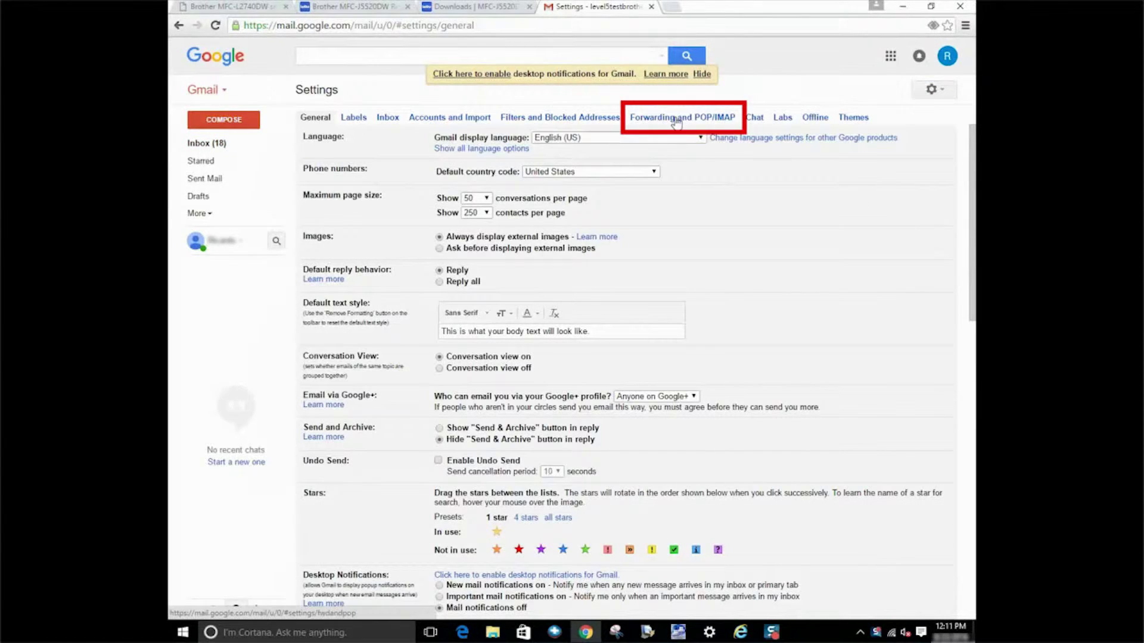
left_click(676, 120)
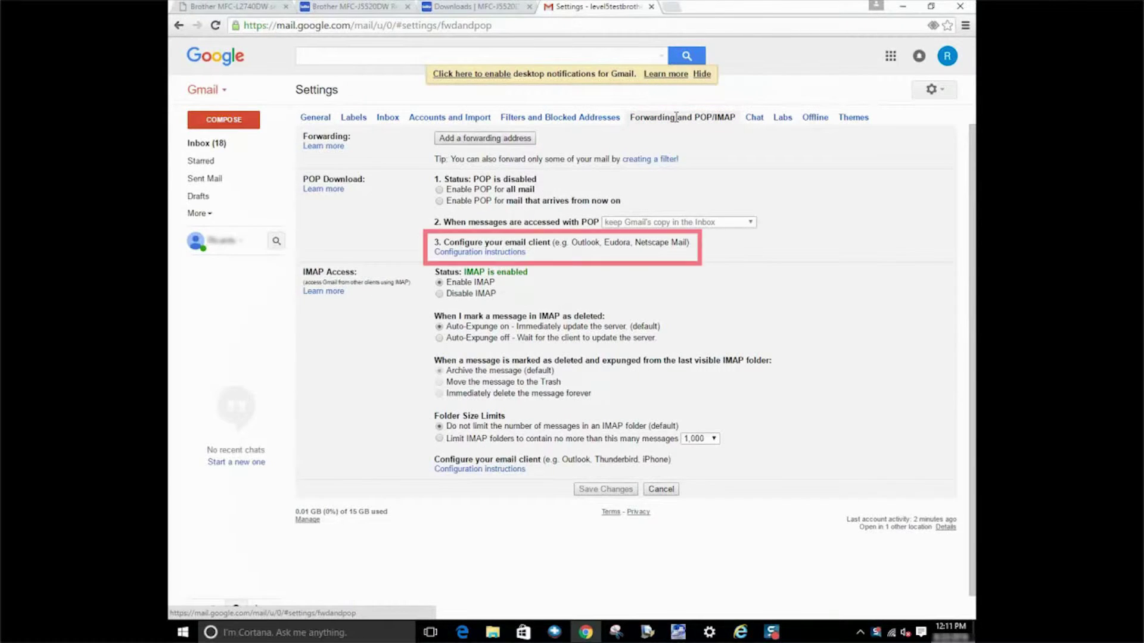
left_click(465, 254)
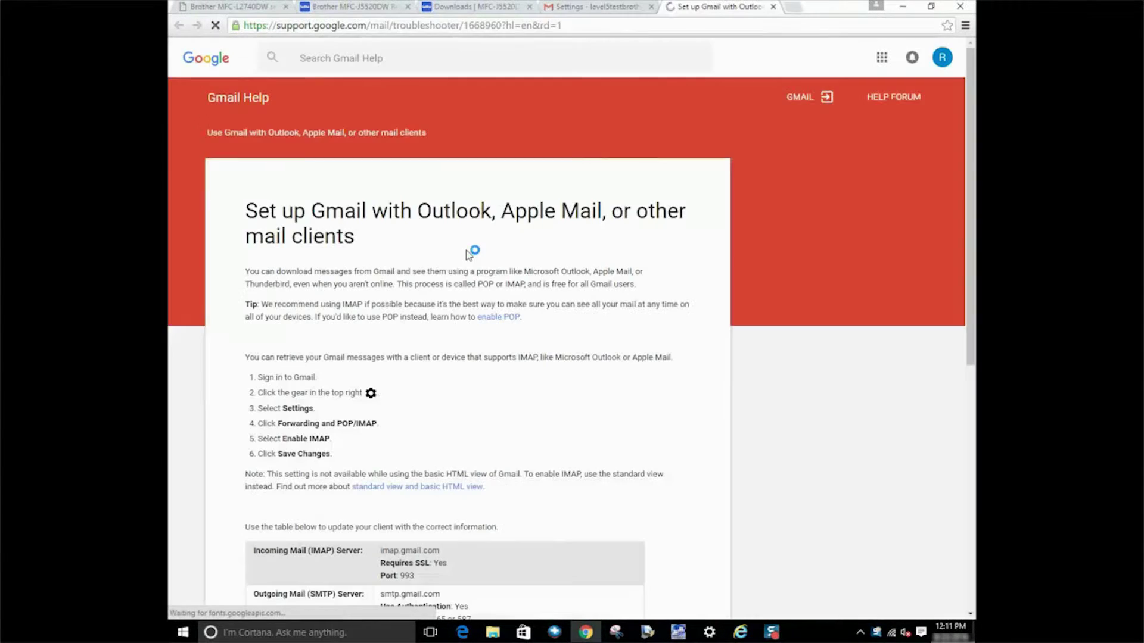
left_click_drag(970, 270, 970, 391)
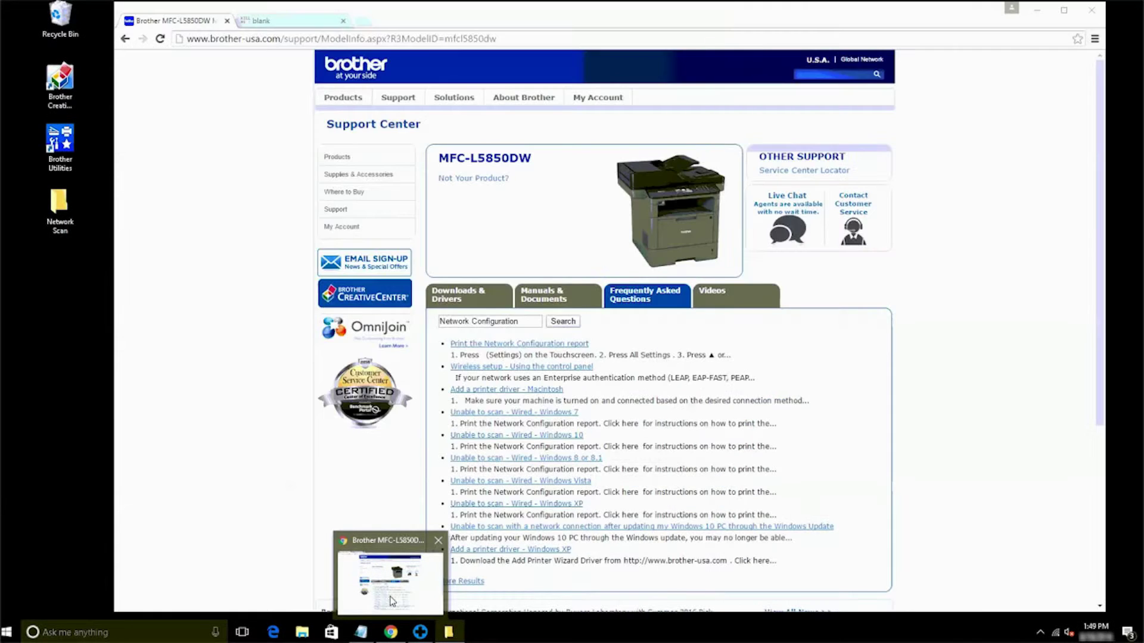
Step: Load the printer's web management page at 192.168.1.104 in a new tab
key("ctrl+t")
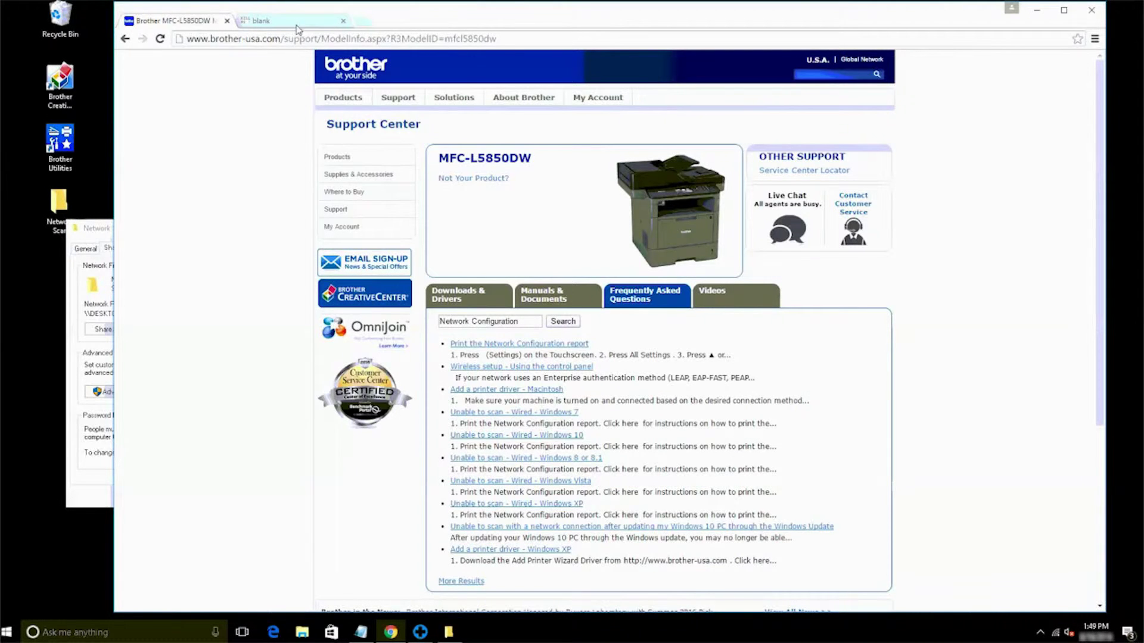
type("blank.org")
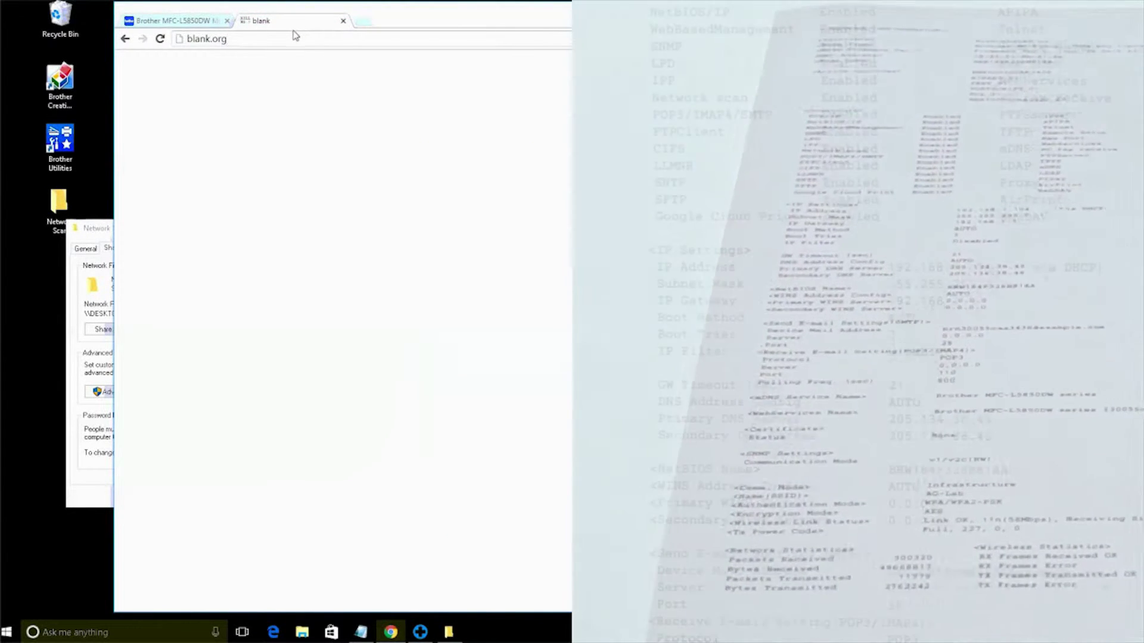
left_click_drag(229, 38, 182, 39)
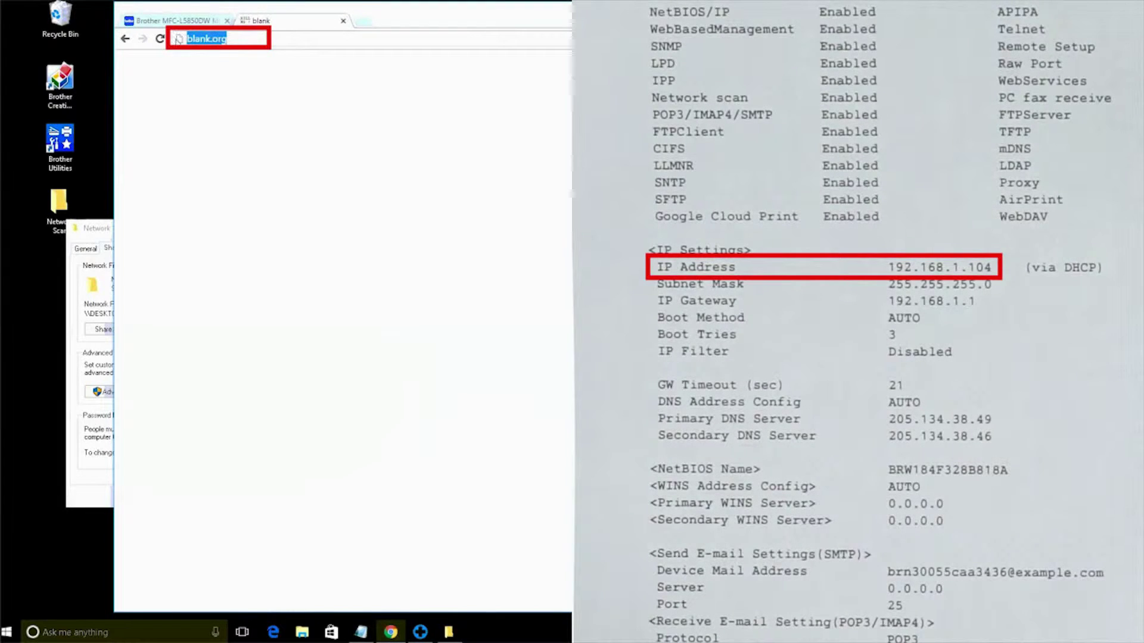
type("192.168.")
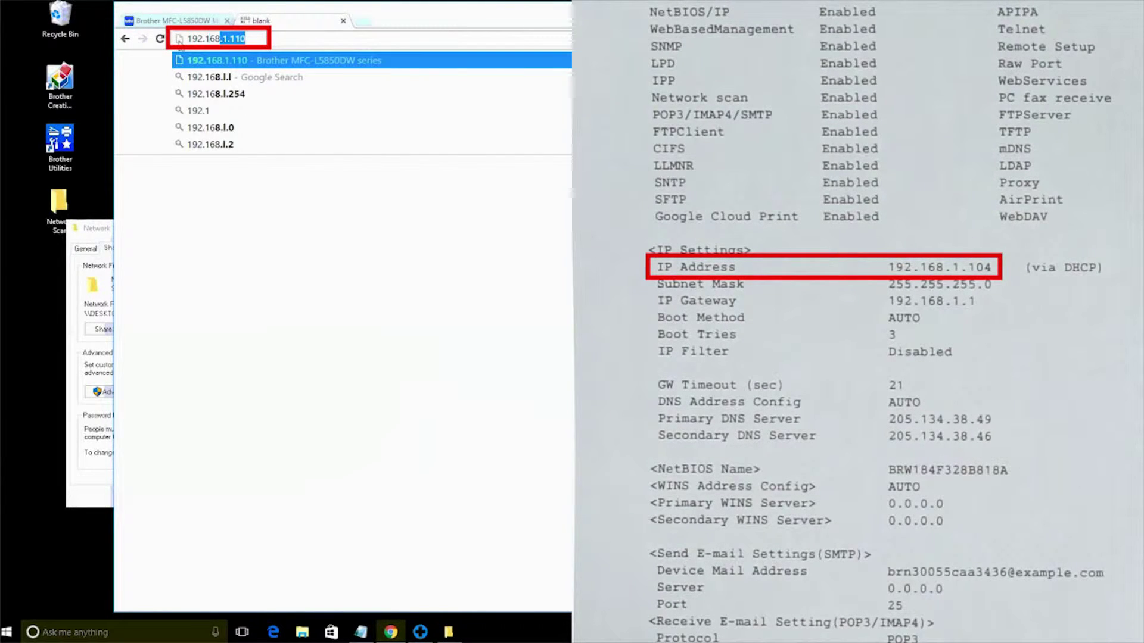
type("1.104")
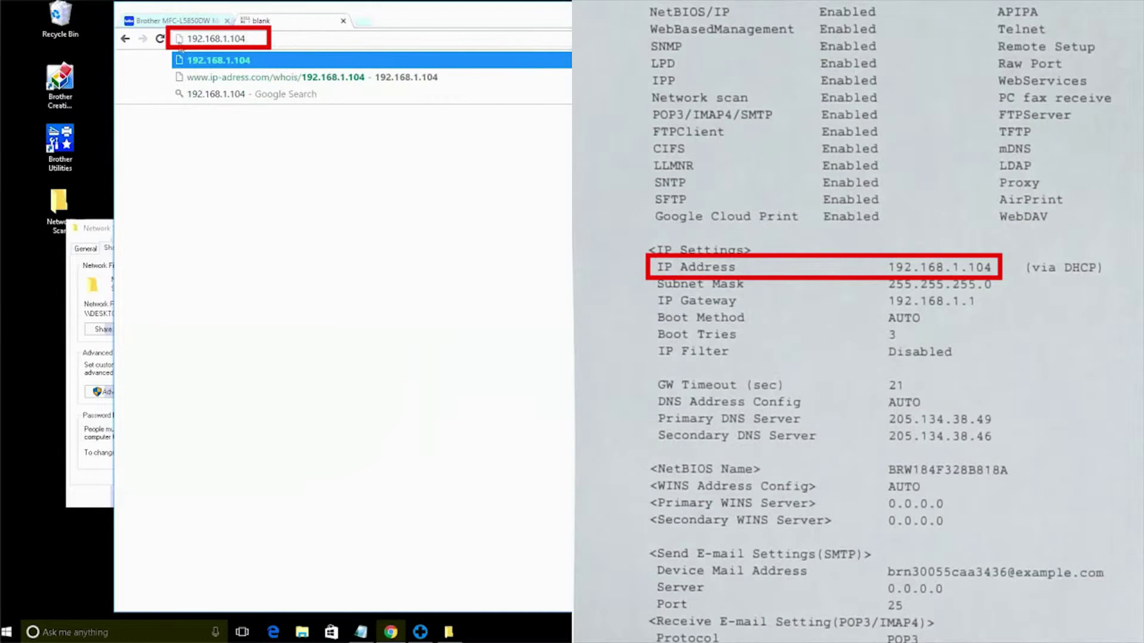
key("Return")
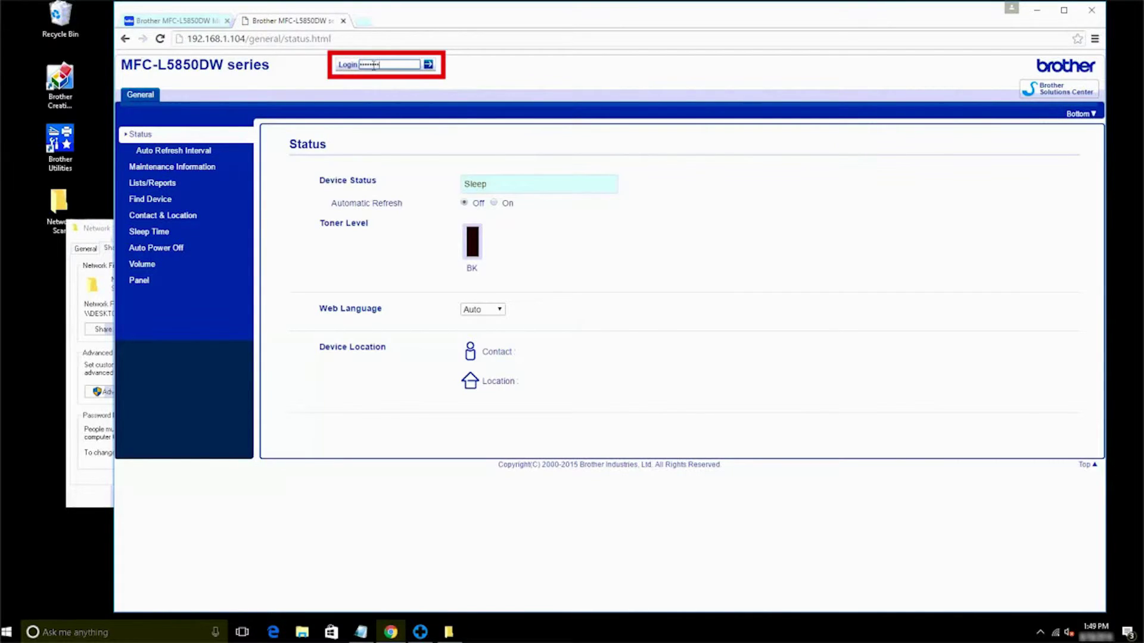
Step: Log in and navigate from Fax > I-Fax E-mail Send to the POP3/IMAP4/SMTP page
left_click(430, 65)
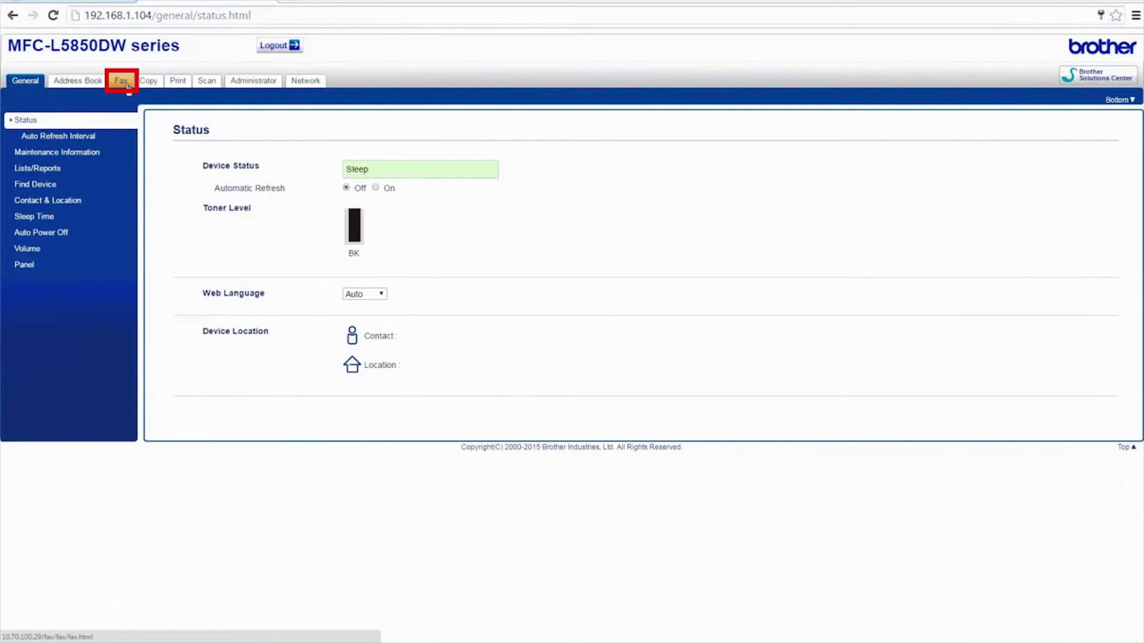
left_click(125, 84)
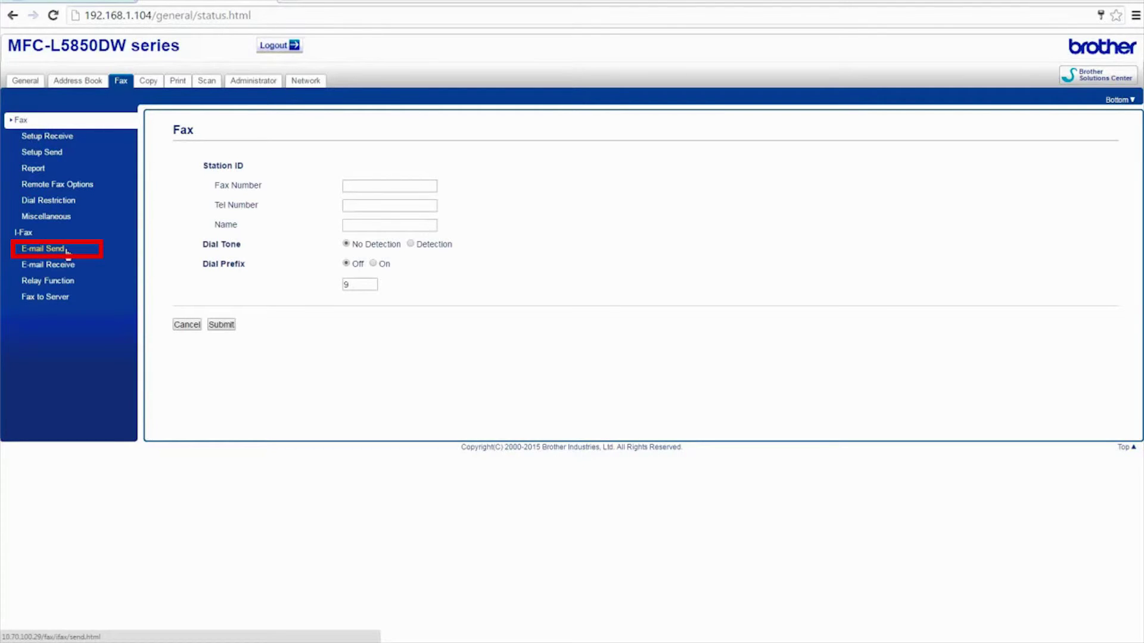
left_click(67, 253)
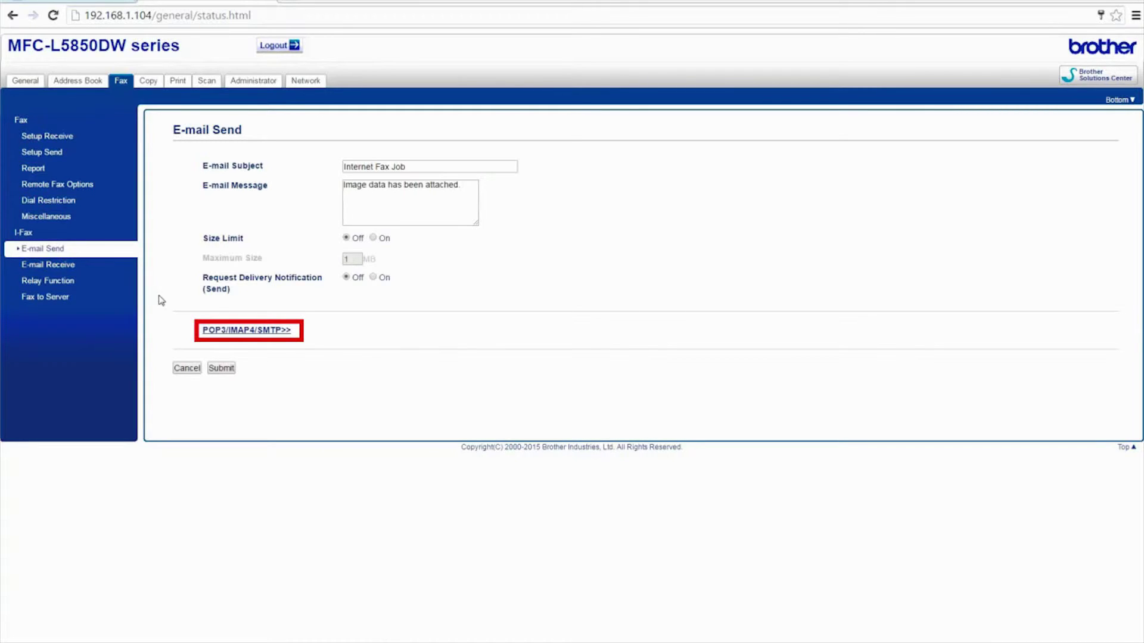
left_click(290, 331)
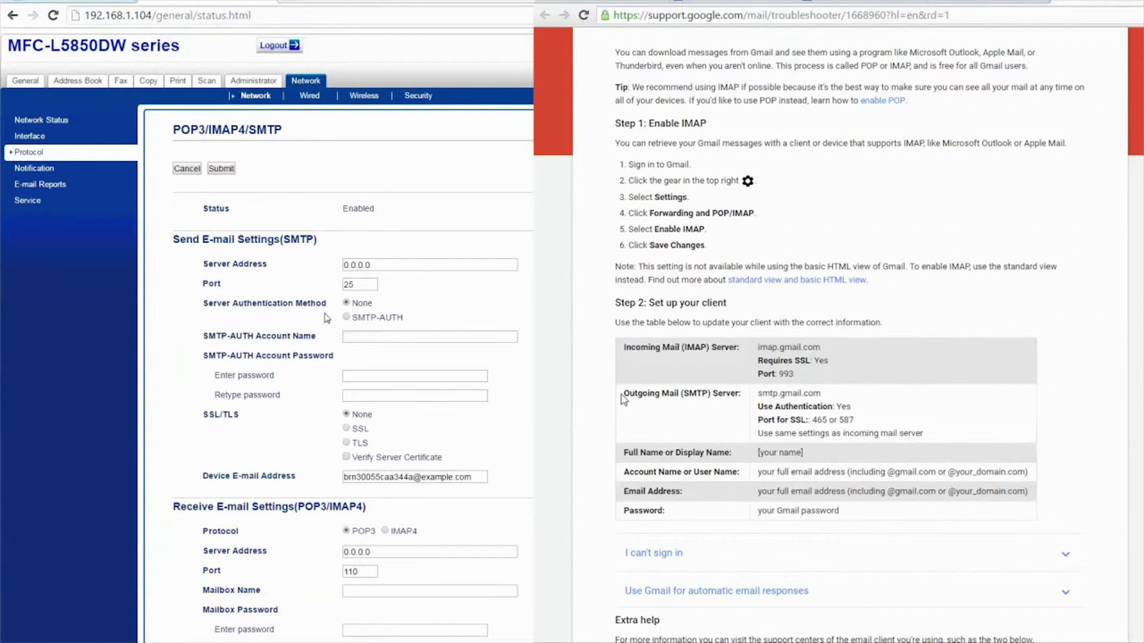
Step: Set the SMTP server to smtp.gmail.com, port 465, with SMTP-AUTH enabled
left_click_drag(385, 265, 317, 269)
type("smtp")
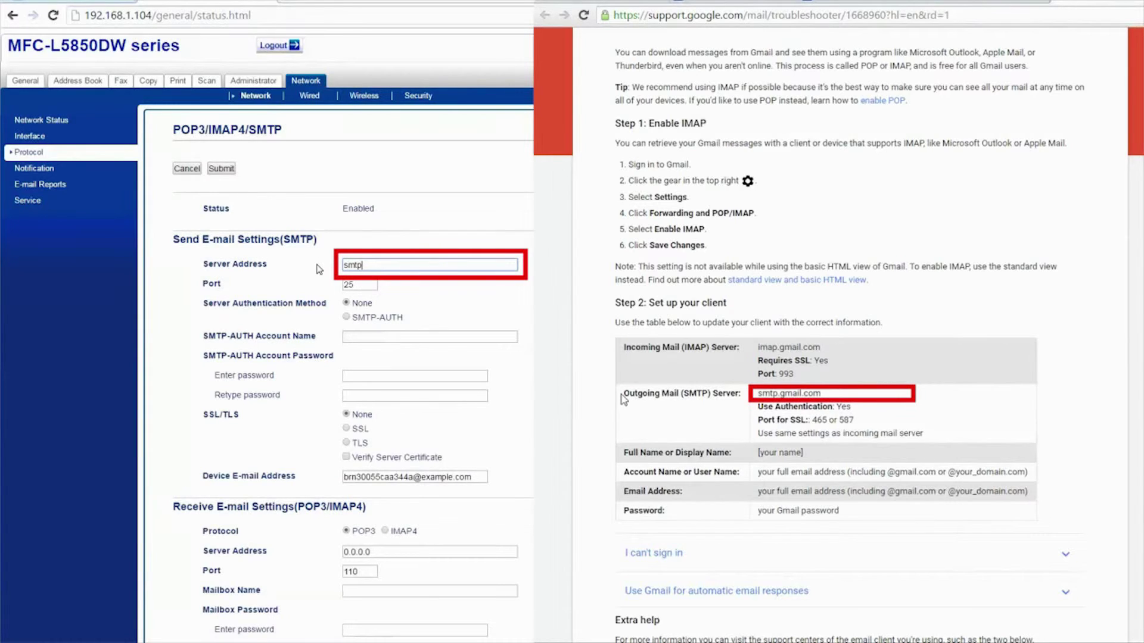
type(".gmail.com")
key("Tab")
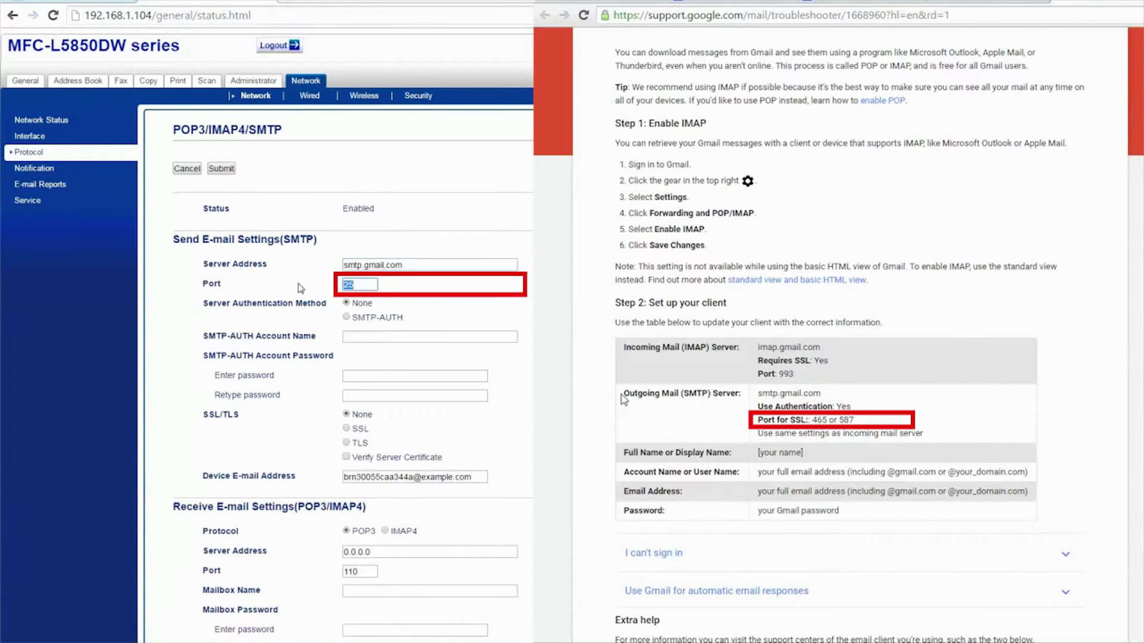
type("46")
left_click(346, 317)
Step: Enter the Gmail account name and password twice, choose SSL, and replace the device e-mail address
left_click(347, 335)
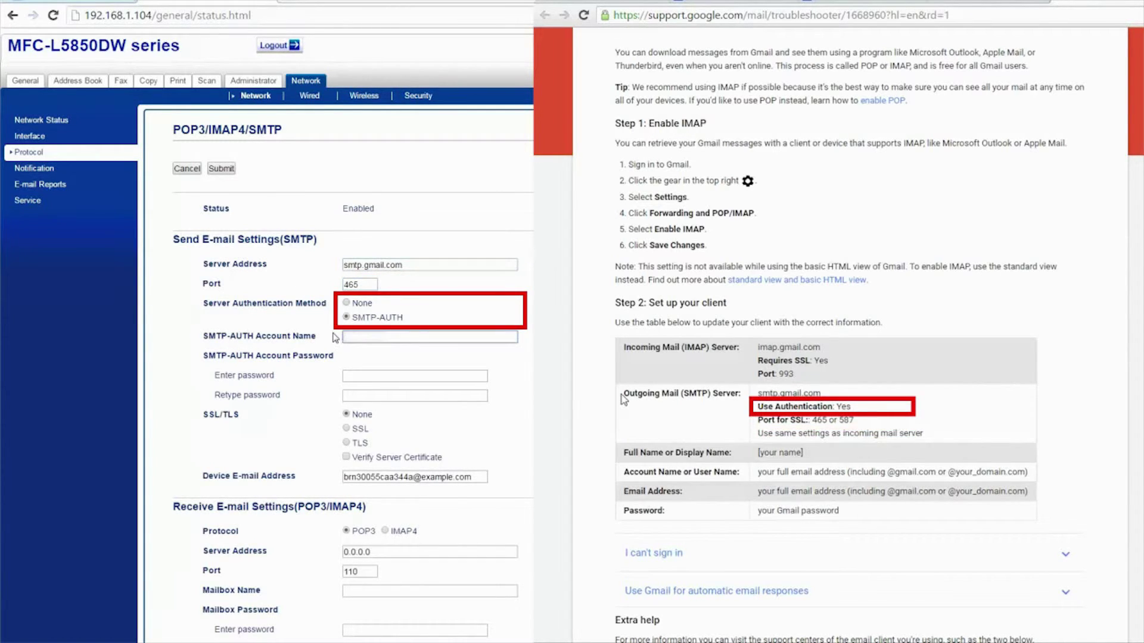
type("username")
type("@gmail.com")
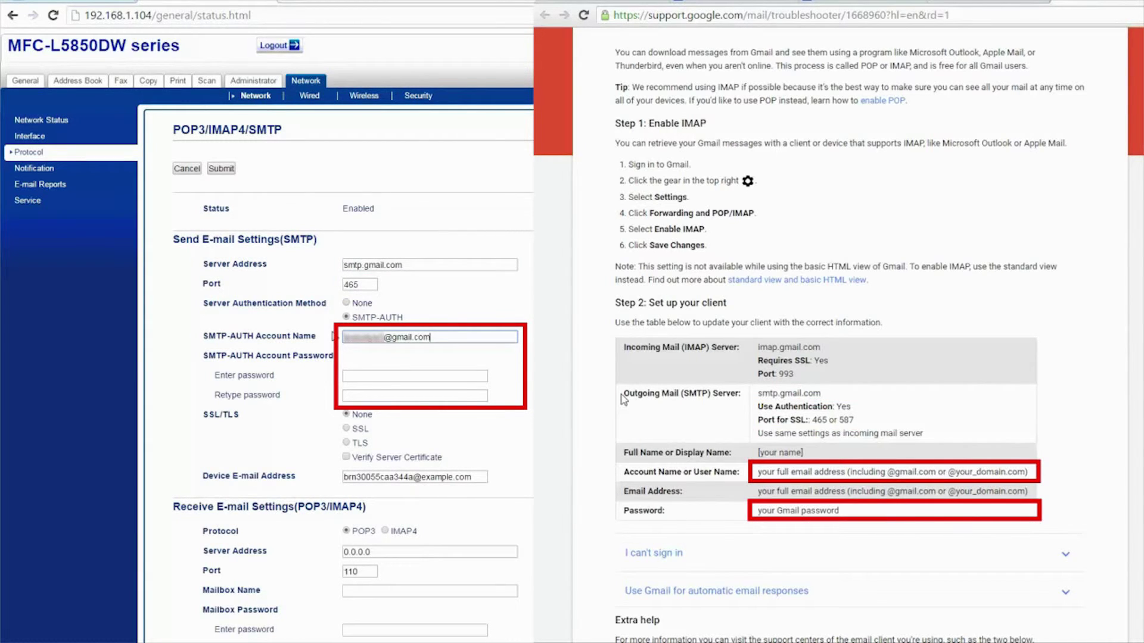
left_click(355, 374)
type("••••")
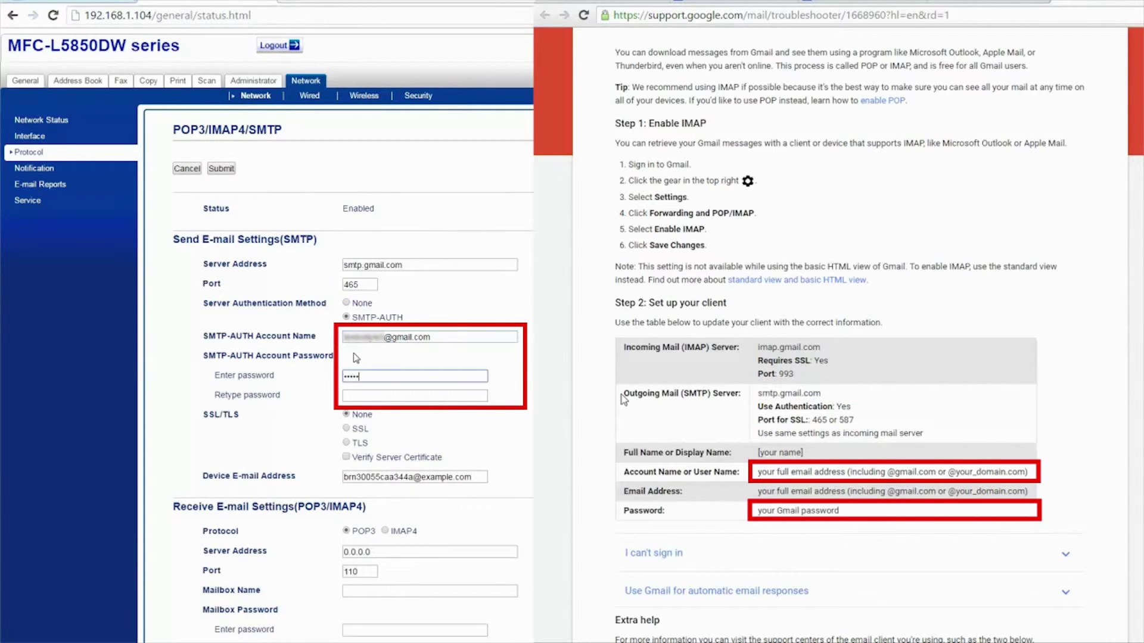
type("•••••••••")
left_click(347, 394)
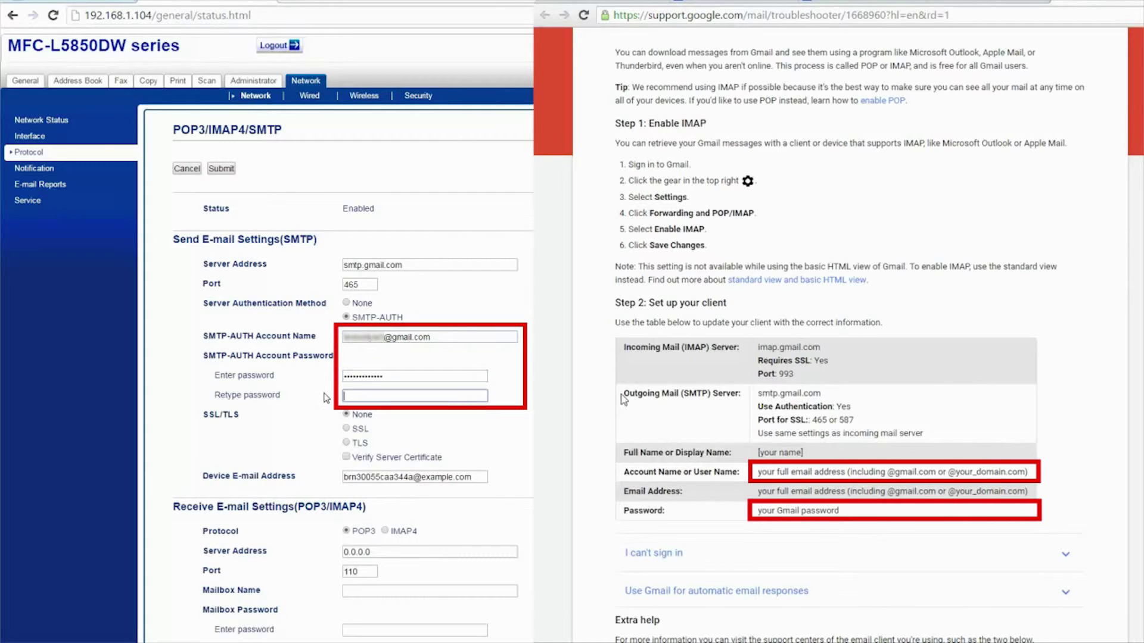
type("•••••••••••••")
left_click(346, 429)
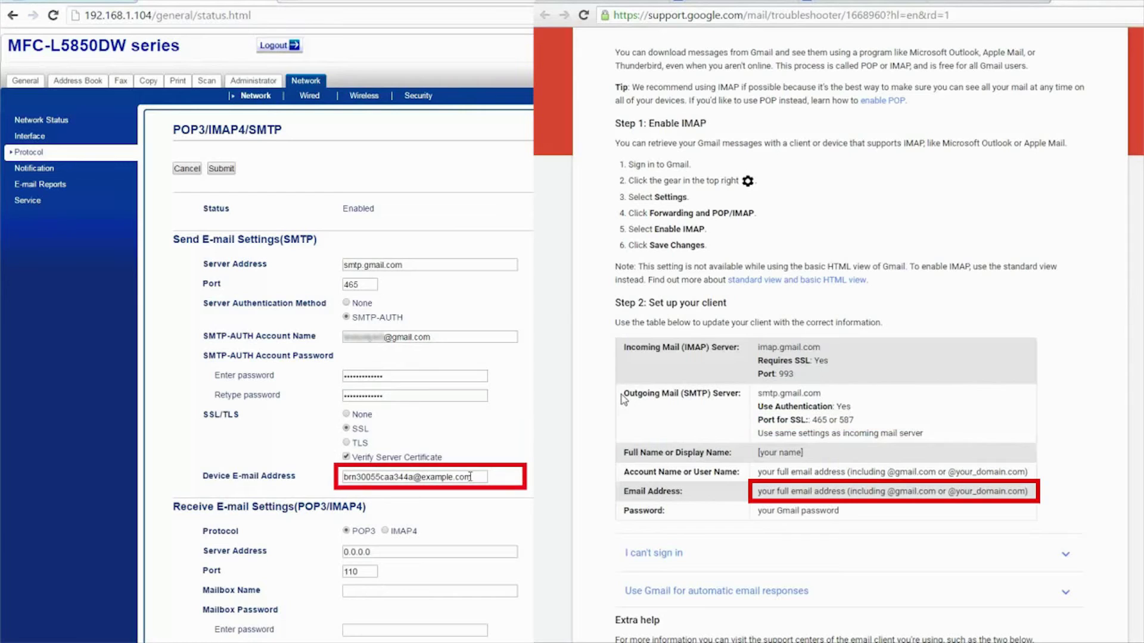
left_click_drag(473, 478, 331, 482)
key("BackSpace")
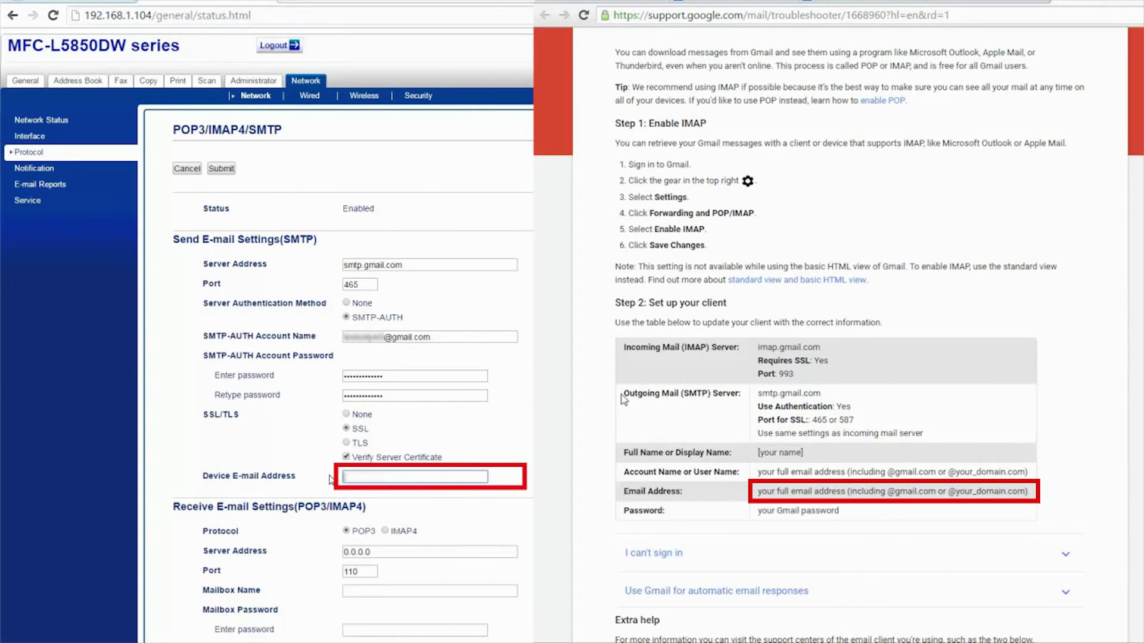
type("username")
type("@gmail.com")
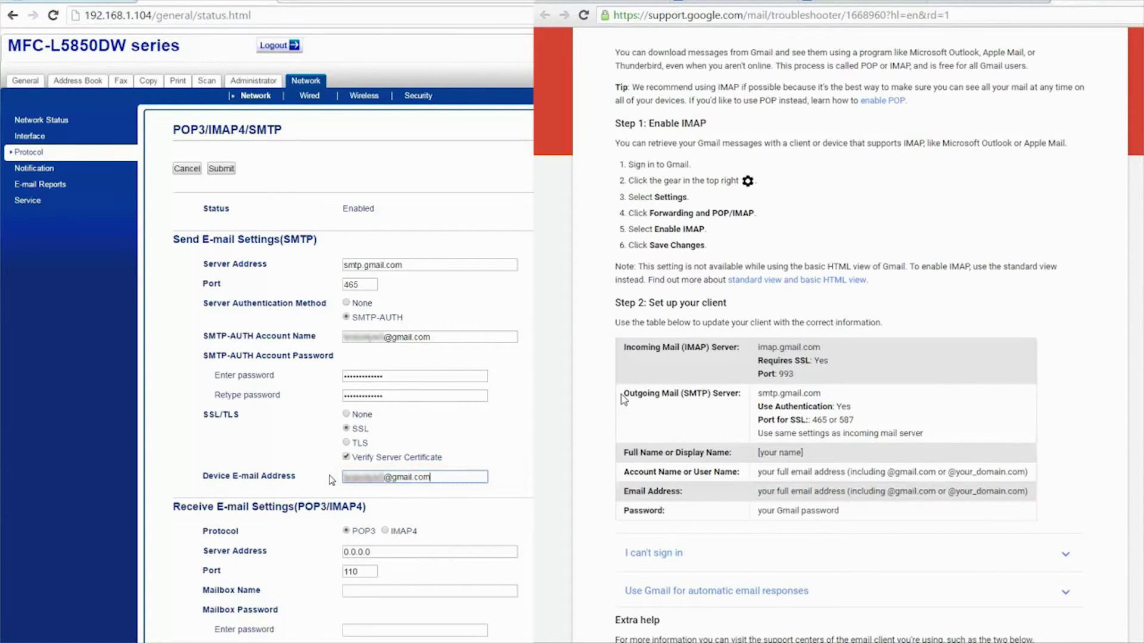
scroll(454, 510, "down", 1)
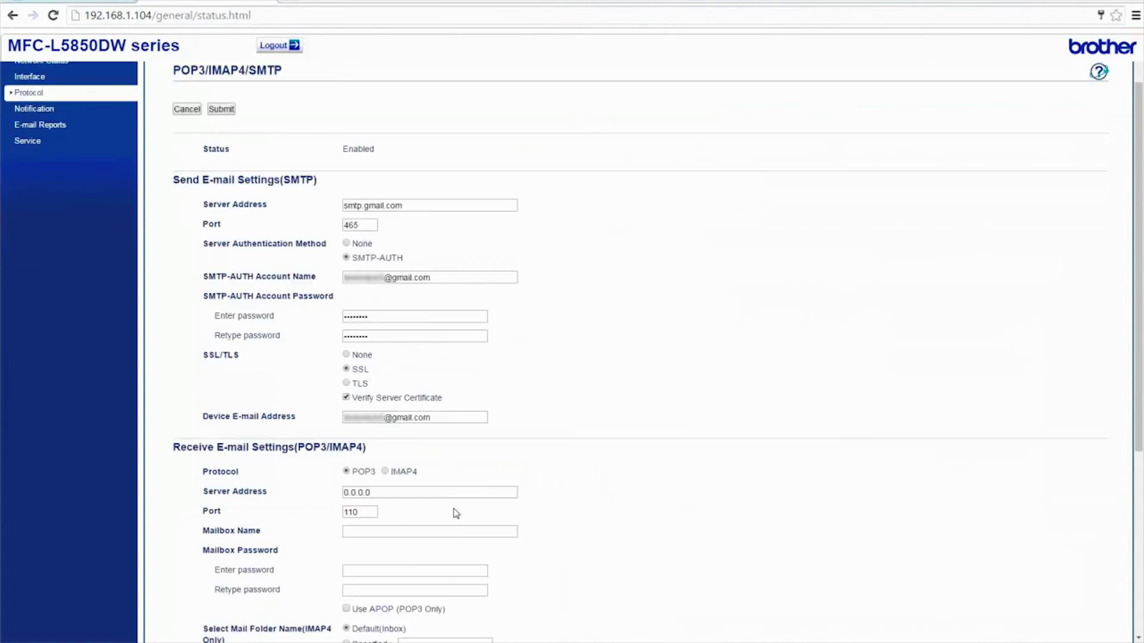
scroll(454, 513, "down", 3)
Step: Submit the settings and run a send-only test e-mail to a destination address
left_click(222, 593)
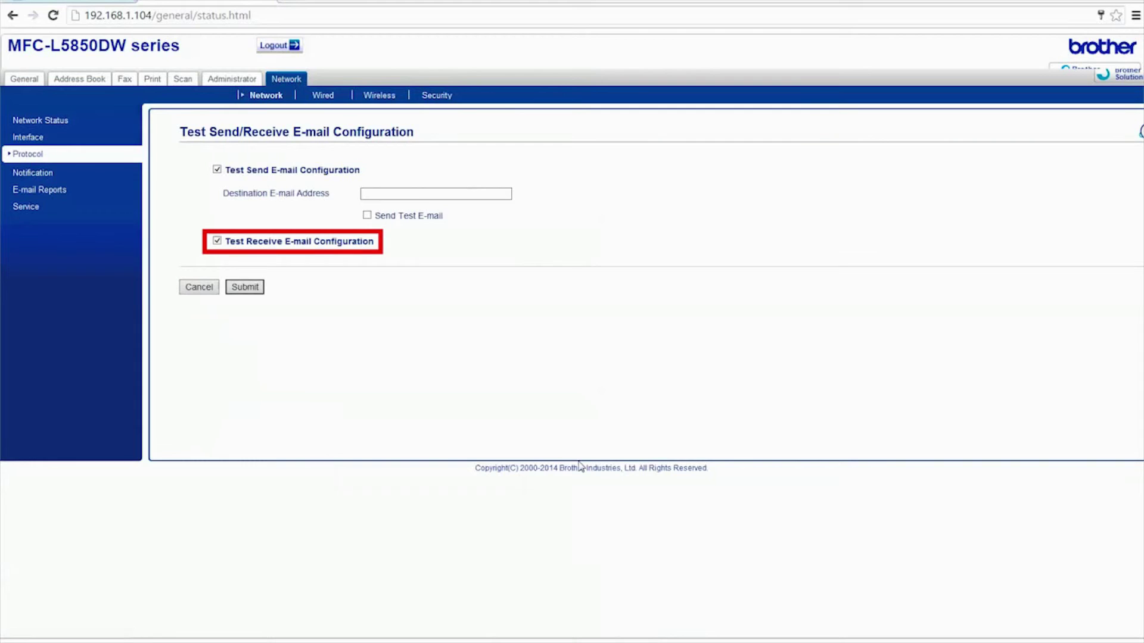
left_click(218, 241)
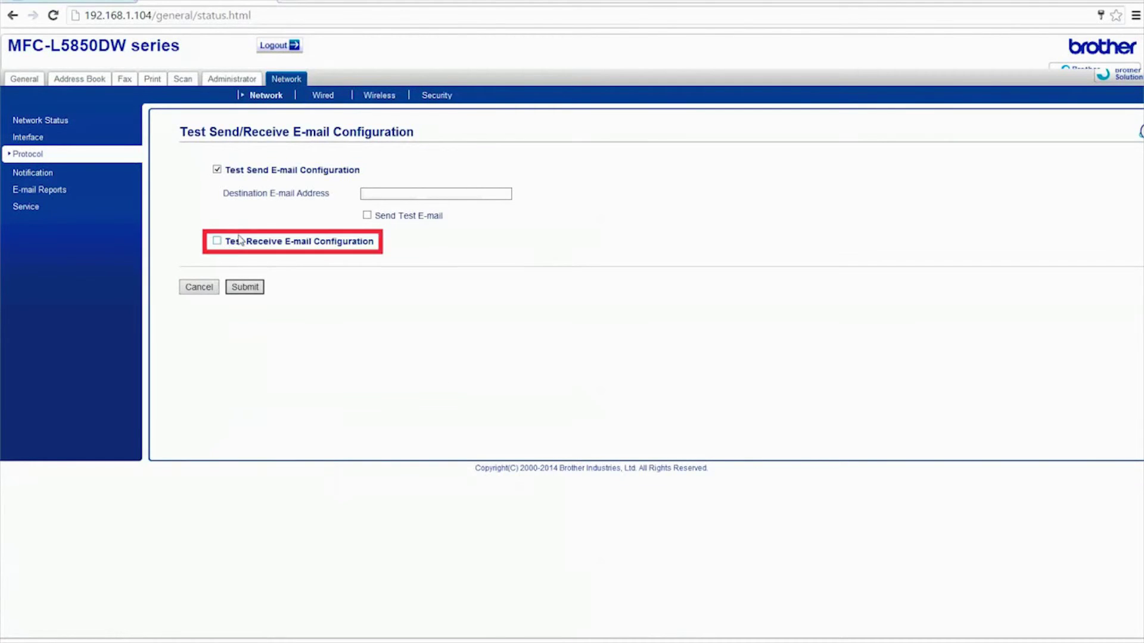
left_click(368, 217)
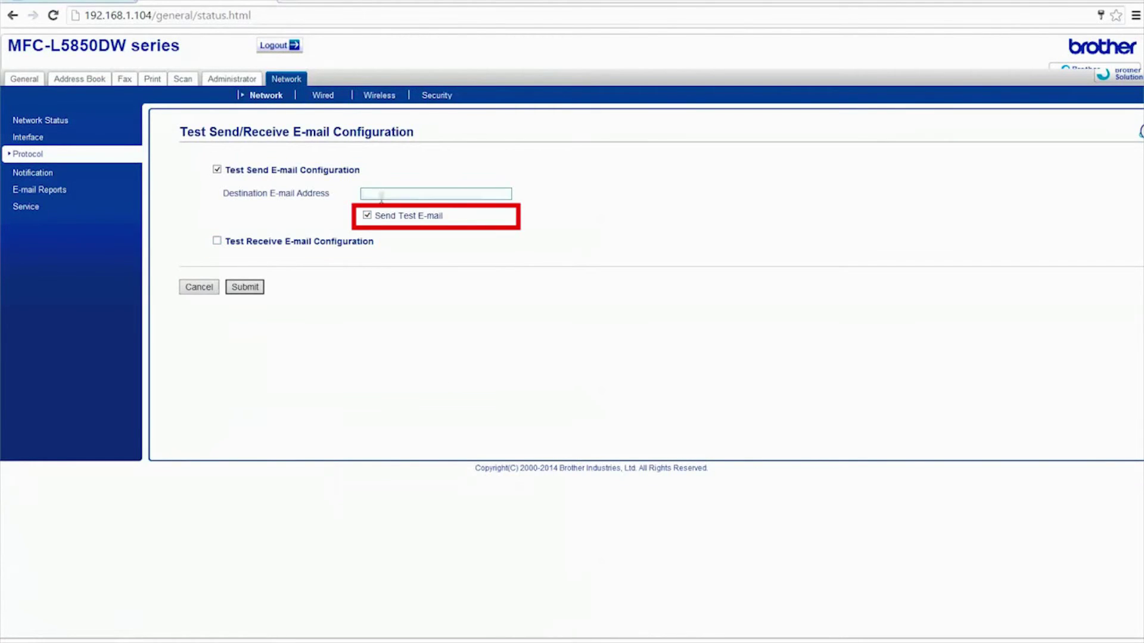
type("user.name@example.com")
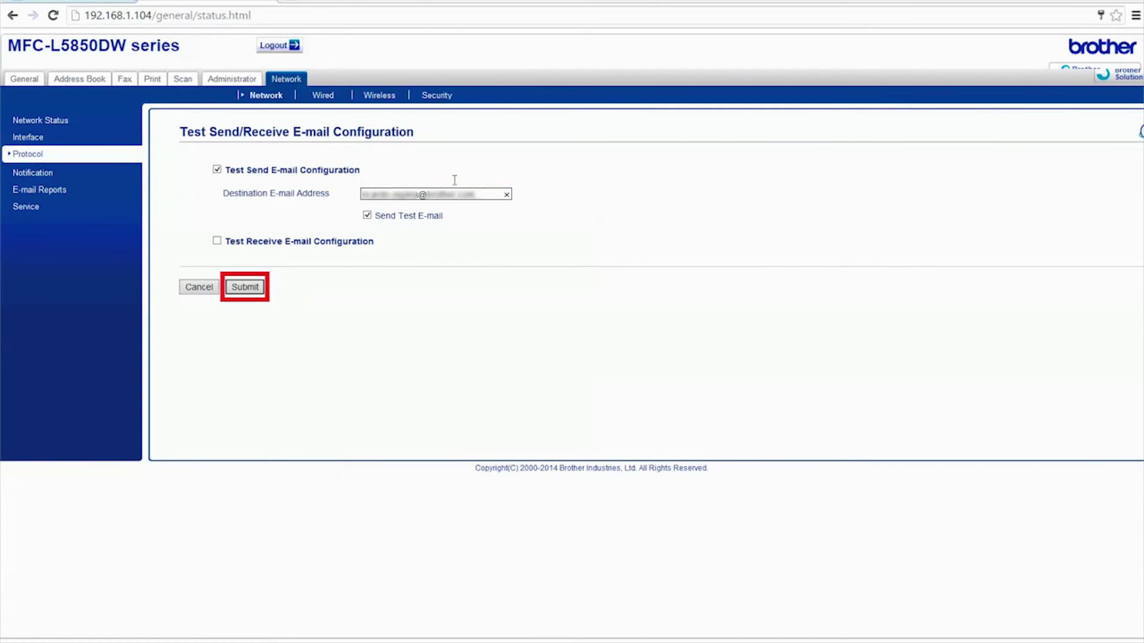
left_click(250, 288)
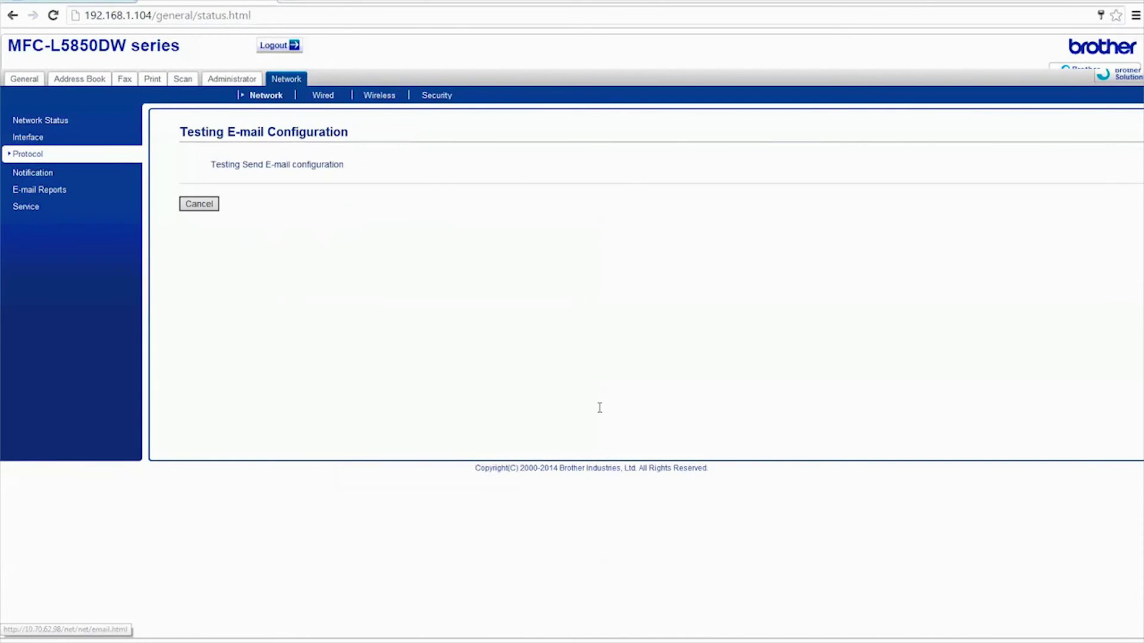